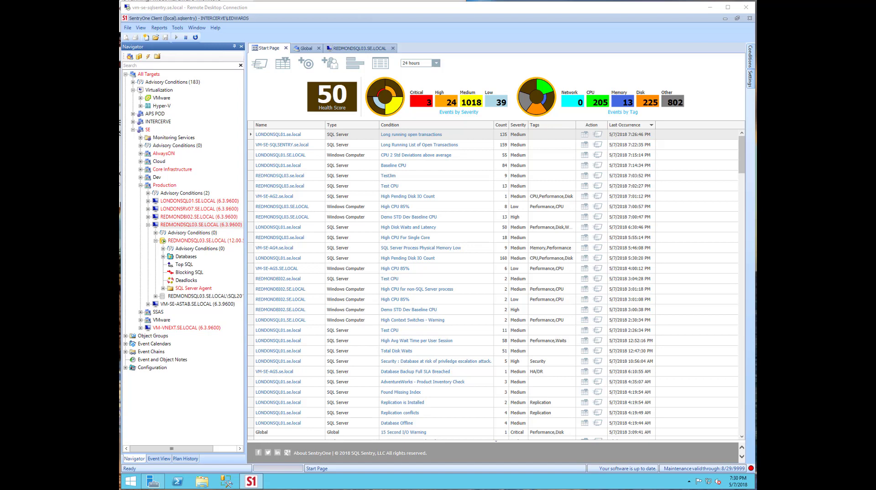
Open the Event Calendar for All Targets and look through the ongoing conditions listed above the day's events.
right_click(140, 77)
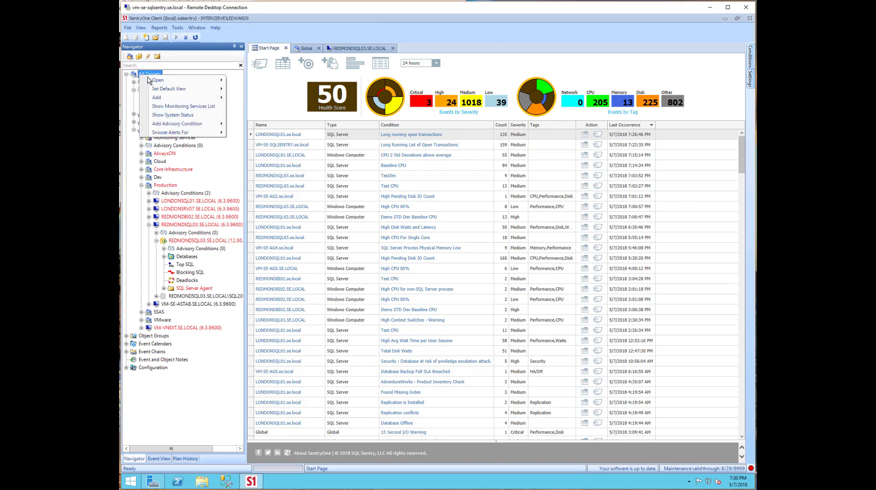
mouse_move(167, 82)
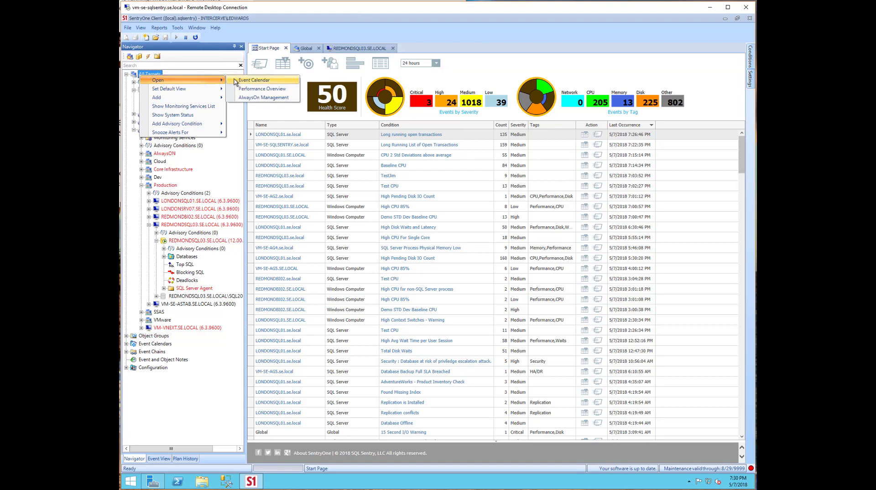
click(236, 81)
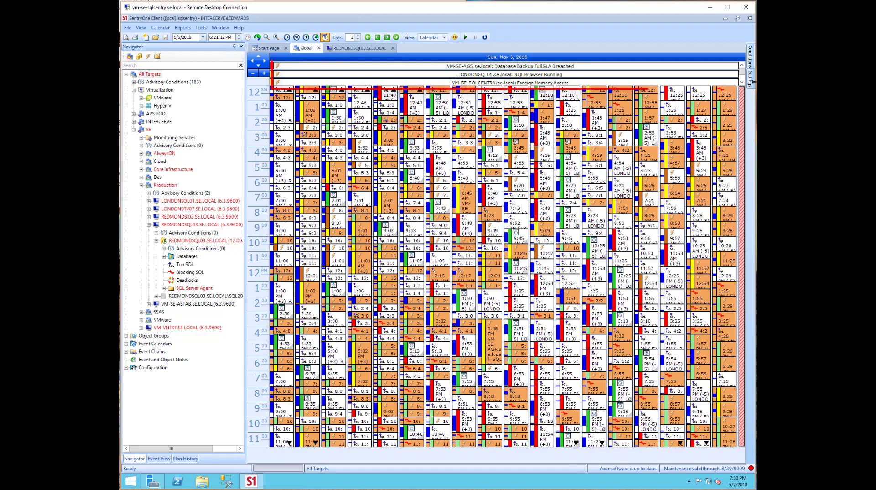
click(742, 83)
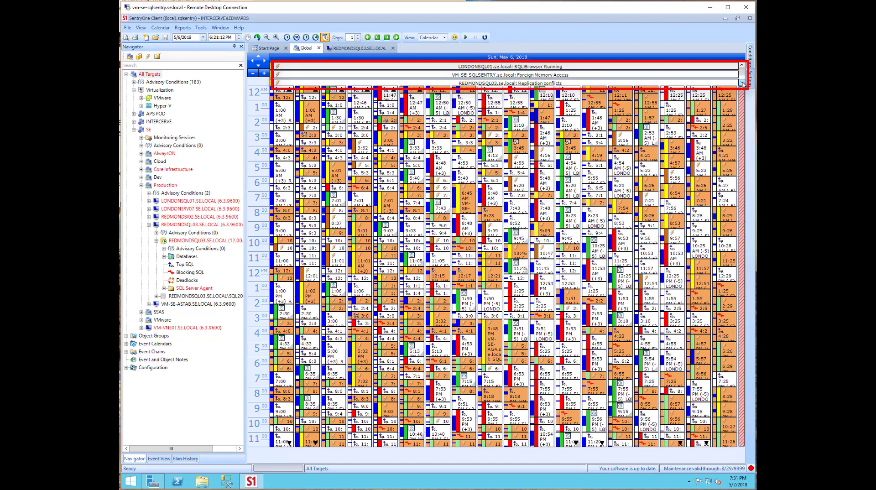
click(743, 83)
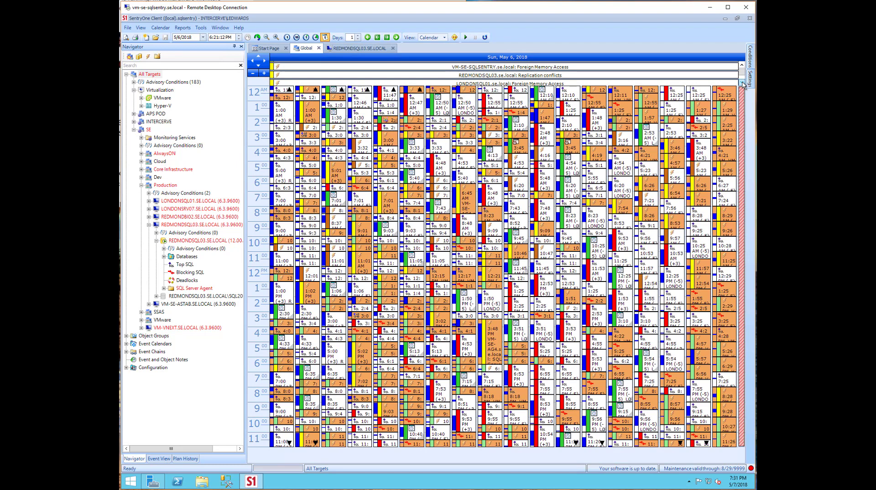
mouse_move(741, 95)
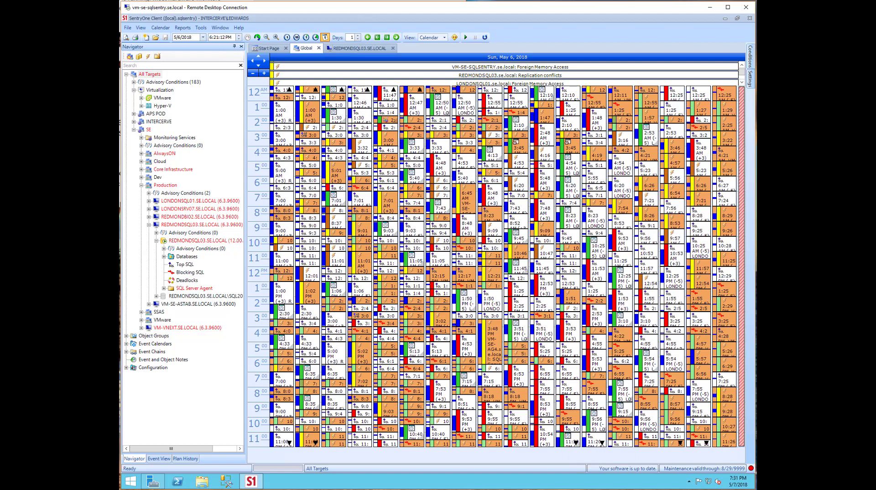
Open the Event Calendar for the REDMONDSQL03.SE.LOCAL computer and auto-hide the Navigator pane to widen the calendar.
right_click(175, 225)
mouse_move(202, 231)
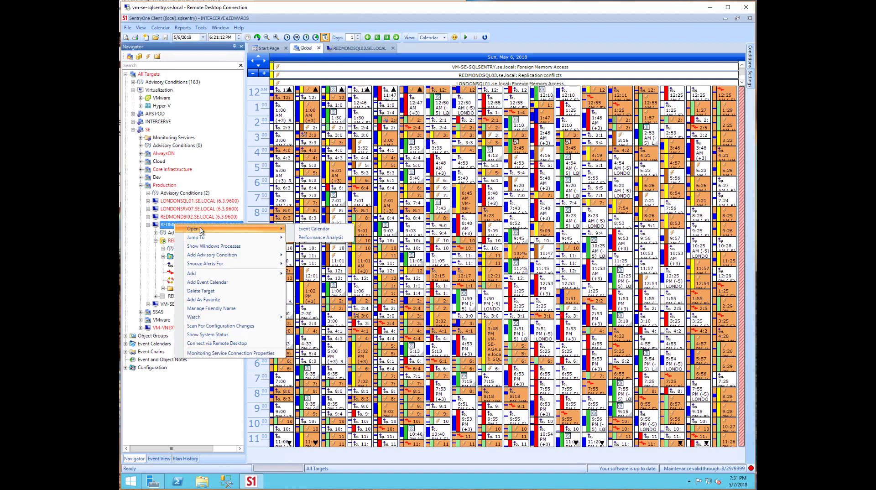
click(305, 229)
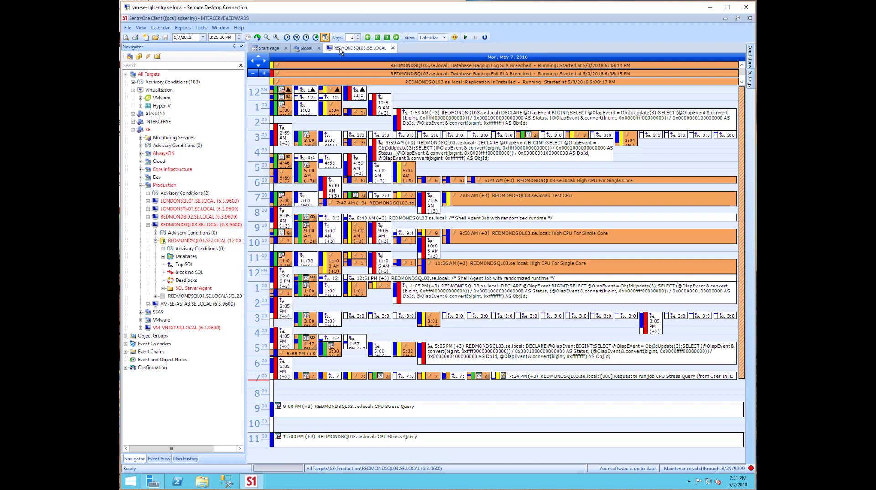
click(234, 47)
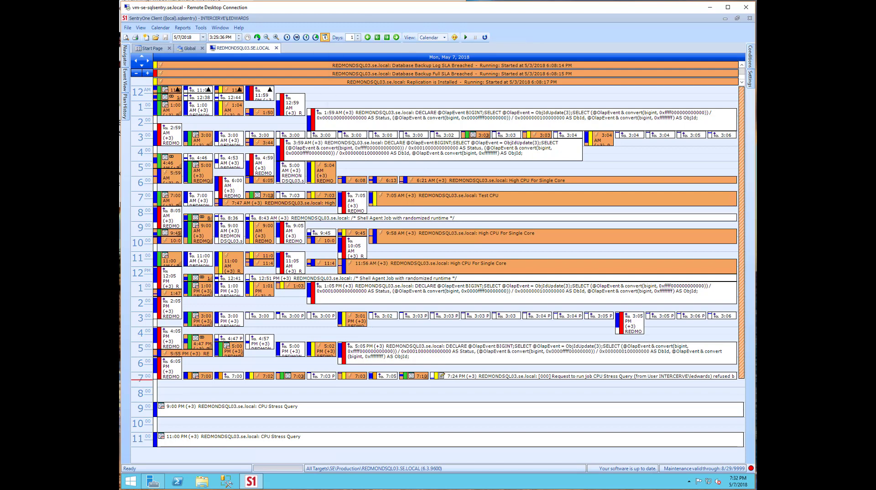
Set the REDMONDSQL03 calendar date to 5/6/2018 and narrow the time range to 10-minute intervals.
click(204, 38)
click(183, 86)
click(247, 38)
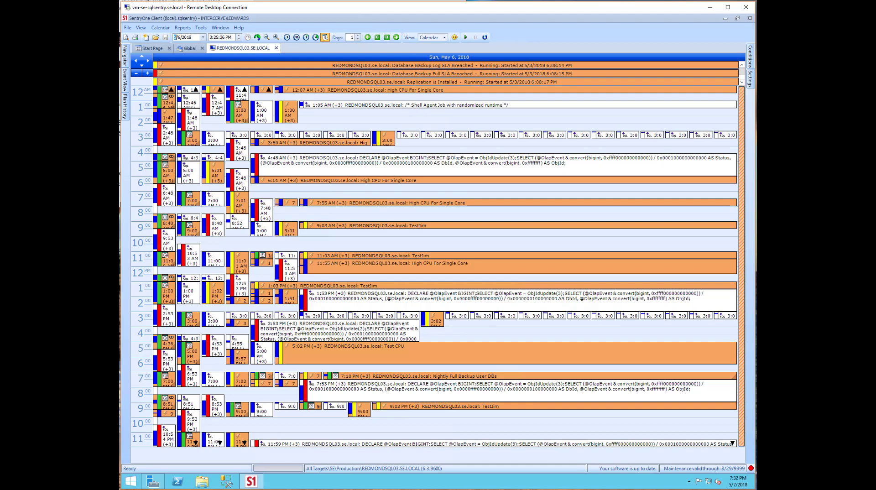
click(316, 38)
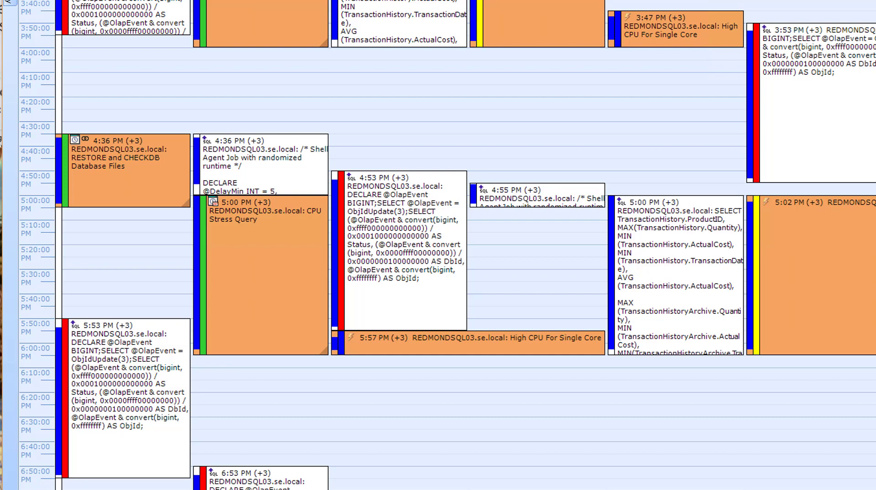
mouse_move(267, 282)
mouse_down()
mouse_move(222, 214)
mouse_move(250, 224)
mouse_up()
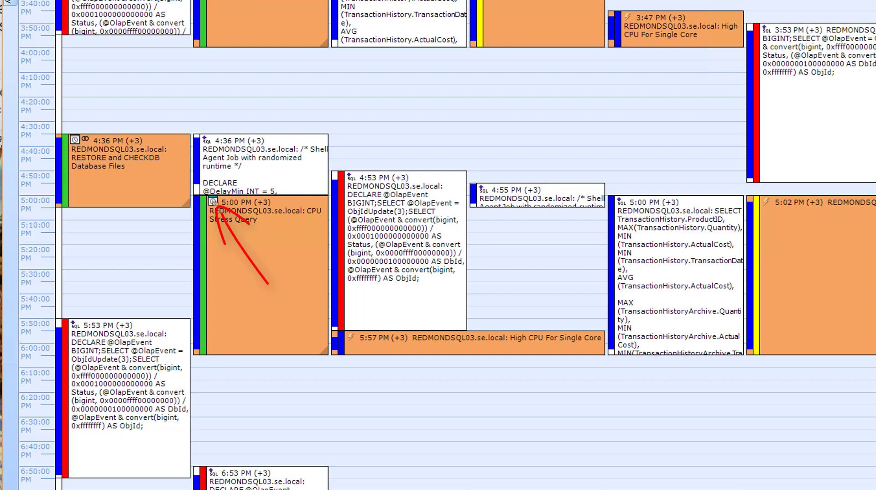
key(Escape)
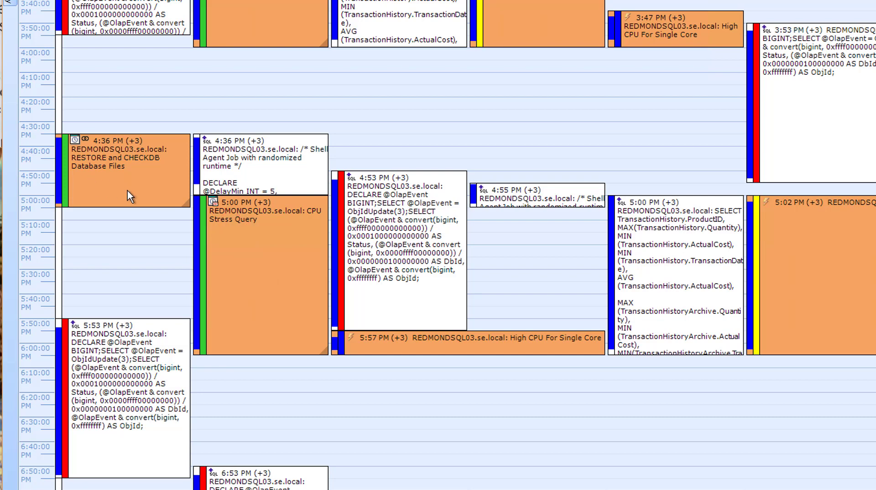
mouse_move(213, 201)
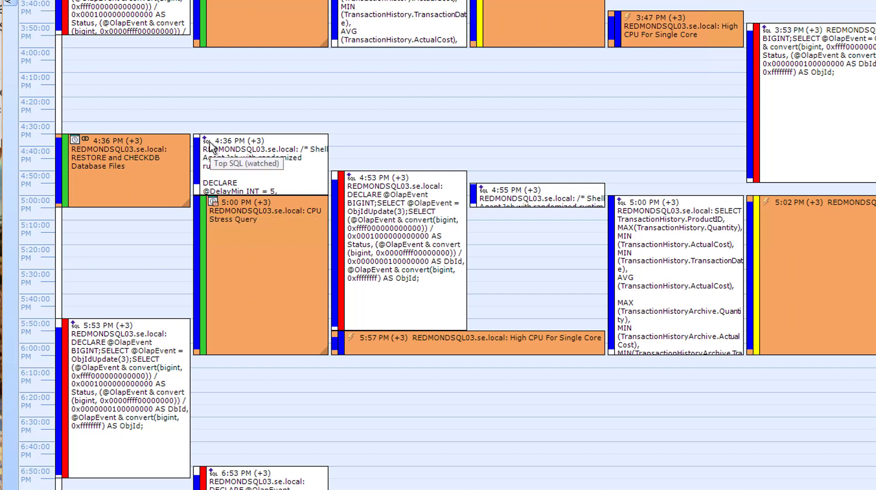
mouse_move(236, 302)
mouse_down()
mouse_move(234, 247)
mouse_move(221, 245)
mouse_move(252, 241)
mouse_up()
key(Escape)
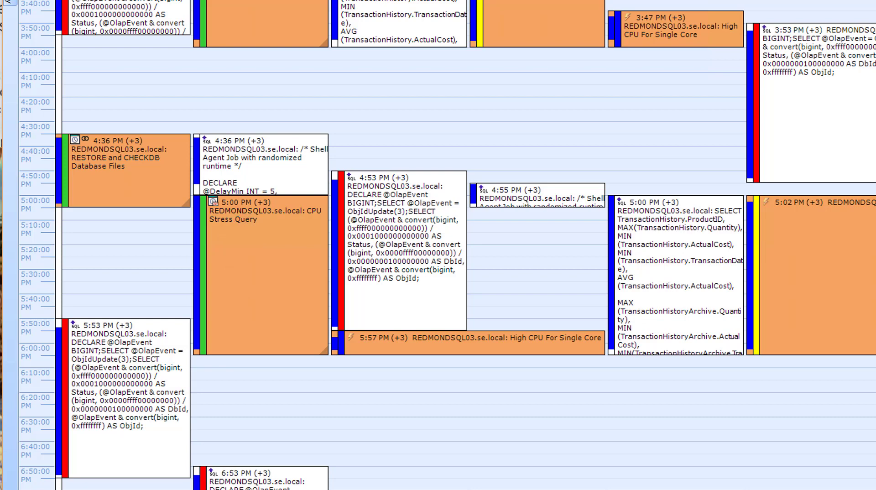
mouse_move(263, 302)
mouse_down()
mouse_move(247, 246)
mouse_move(278, 241)
mouse_up()
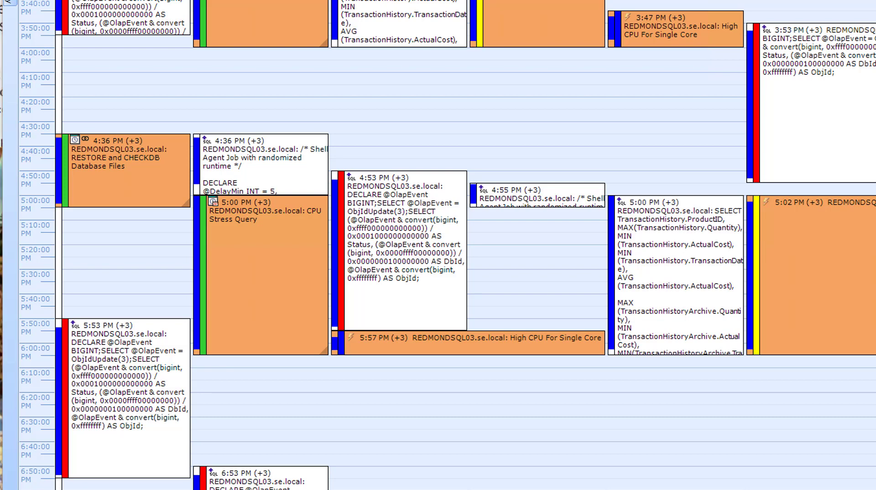
drag(250, 318, 249, 232)
mouse_move(235, 261)
mouse_down()
mouse_move(239, 251)
mouse_move(266, 257)
mouse_up()
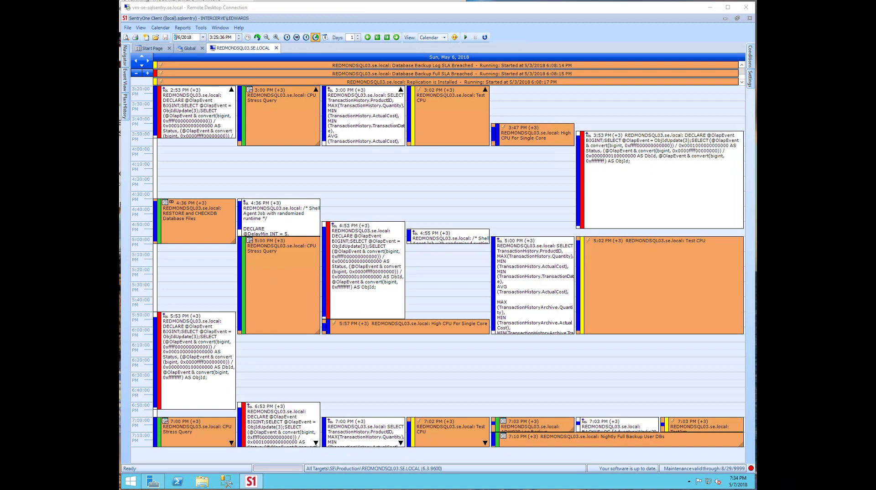
drag(454, 184, 560, 181)
mouse_move(525, 160)
mouse_down()
mouse_move(566, 194)
mouse_move(530, 210)
mouse_up()
mouse_move(458, 279)
mouse_down()
mouse_move(566, 276)
mouse_move(535, 310)
mouse_up()
key(Escape)
Select the 5:00 PM CPU Stress Query job instance, view its job step details, and close them.
click(254, 321)
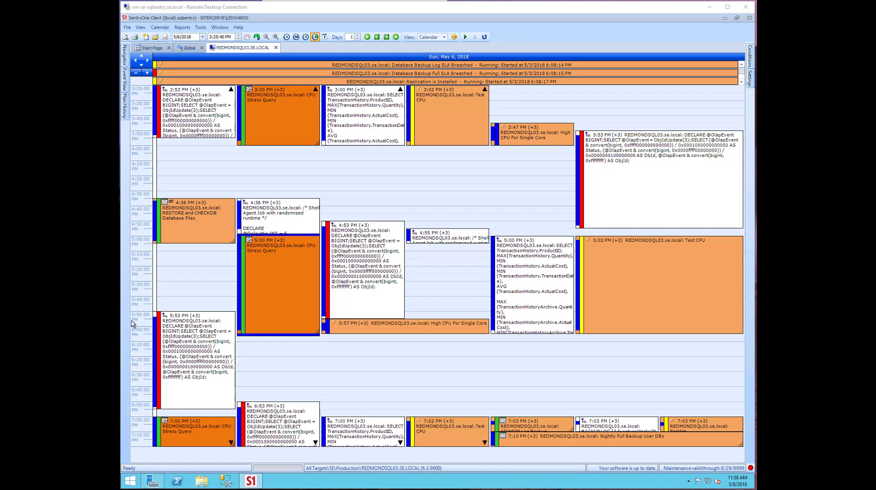
mouse_move(273, 310)
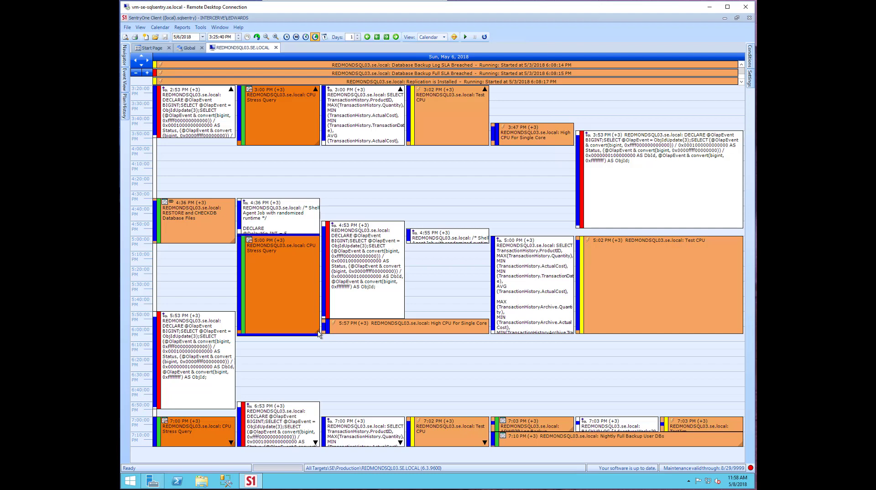
mouse_move(318, 336)
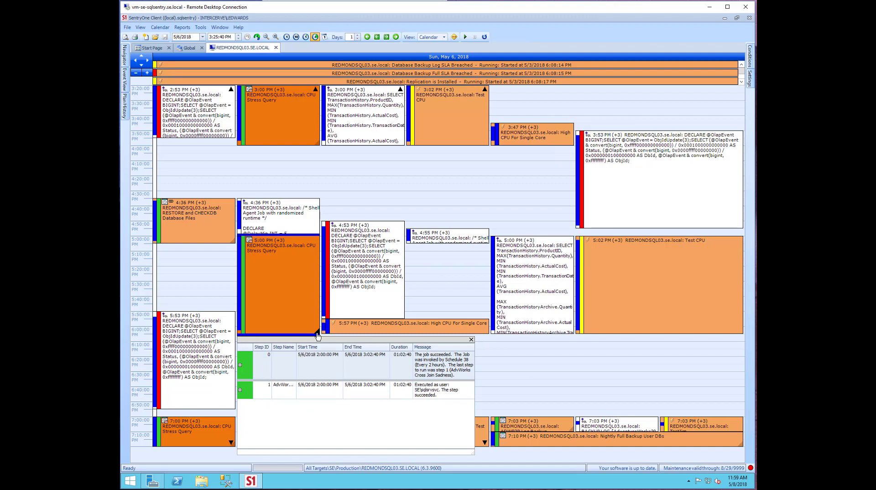
click(472, 339)
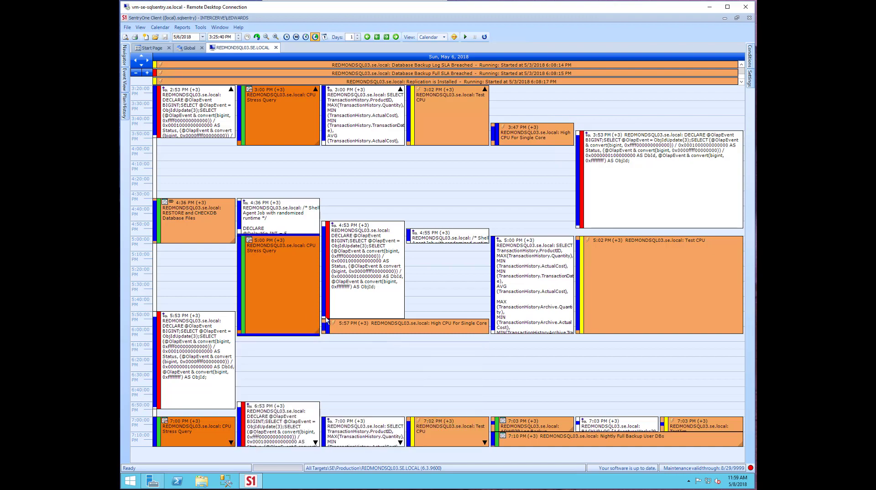
Jump to the Runtime Stats for the 5:00 PM CPU Stress Query job instance.
right_click(295, 297)
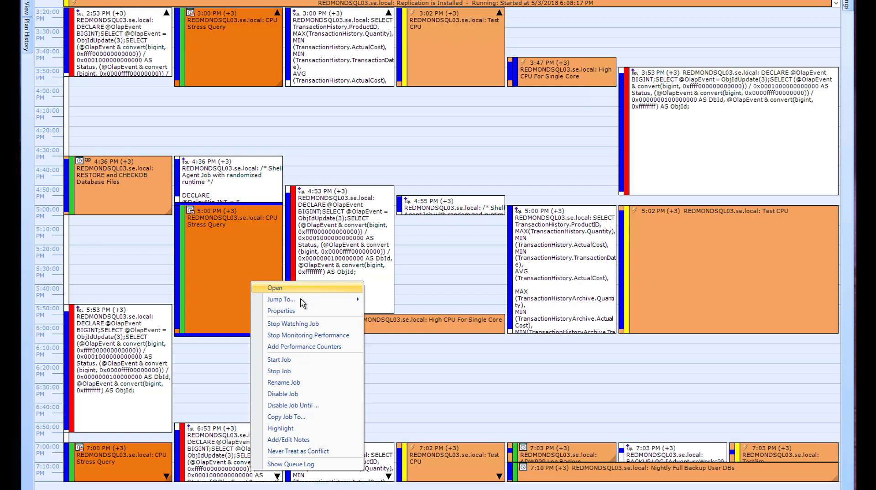
mouse_move(301, 302)
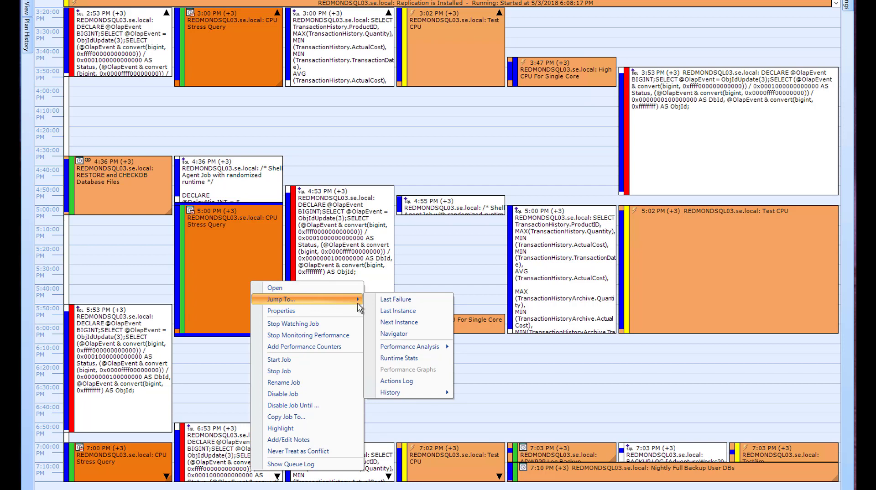
click(403, 359)
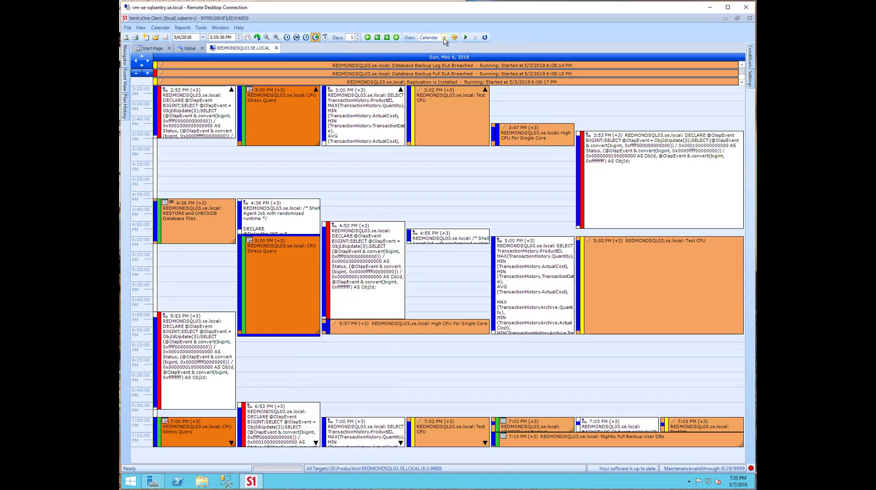
Switch the calendar to List view and collapse the Advisory Conditions: SQL Server event source group.
click(444, 38)
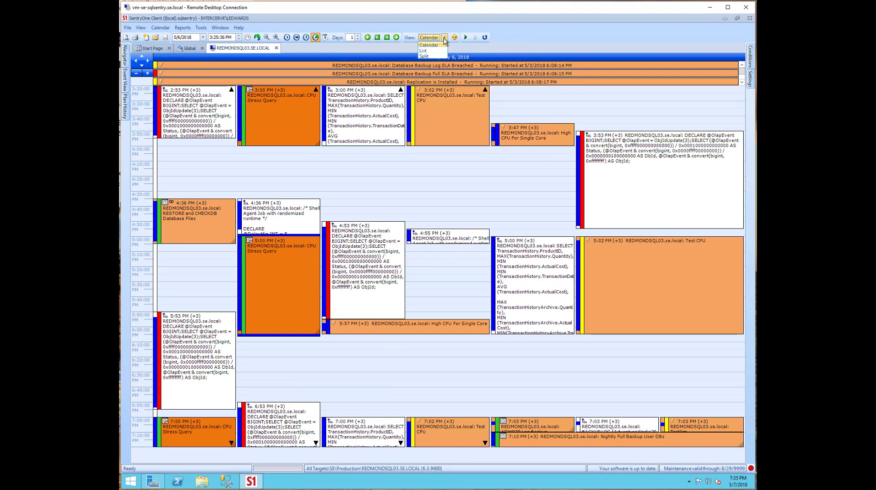
click(442, 51)
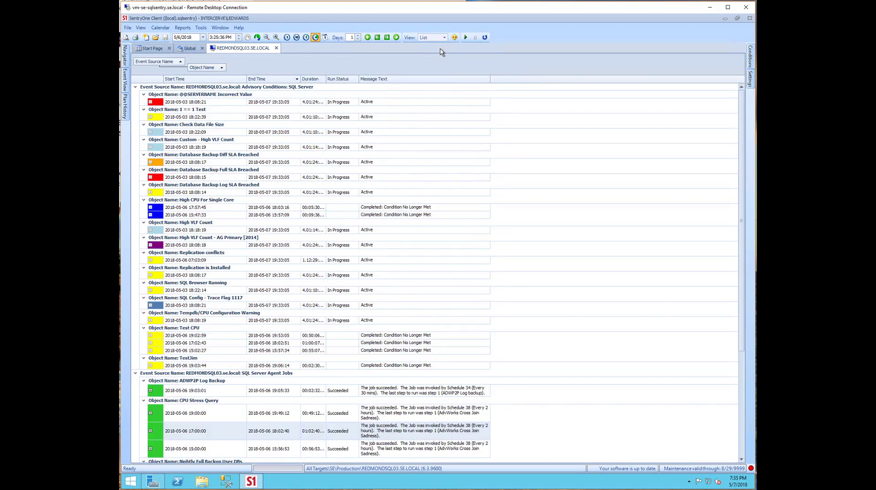
click(150, 103)
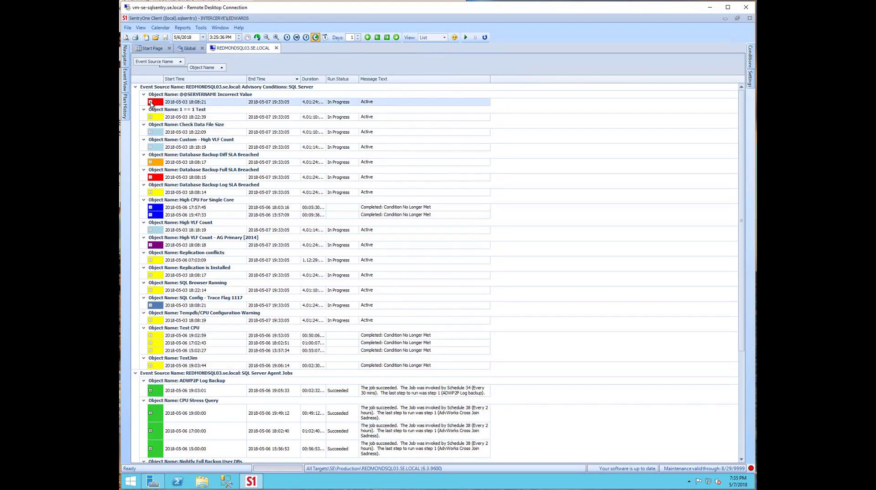
click(136, 86)
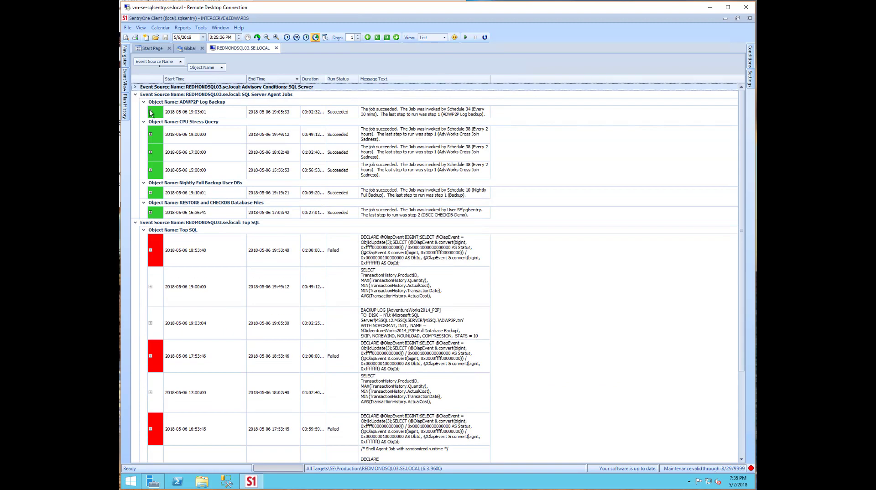
Switch to Split view and select the 19:00:00 CPU Stress Query instance in the list to locate it on the calendar.
click(445, 37)
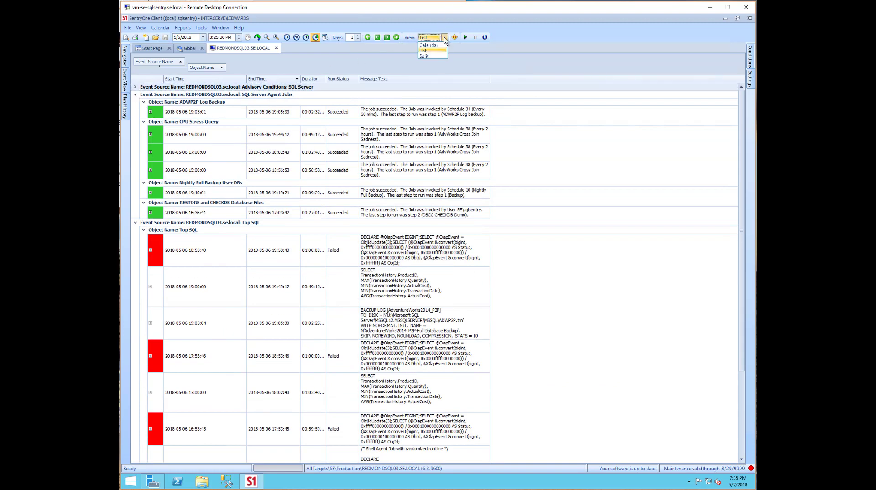
click(425, 55)
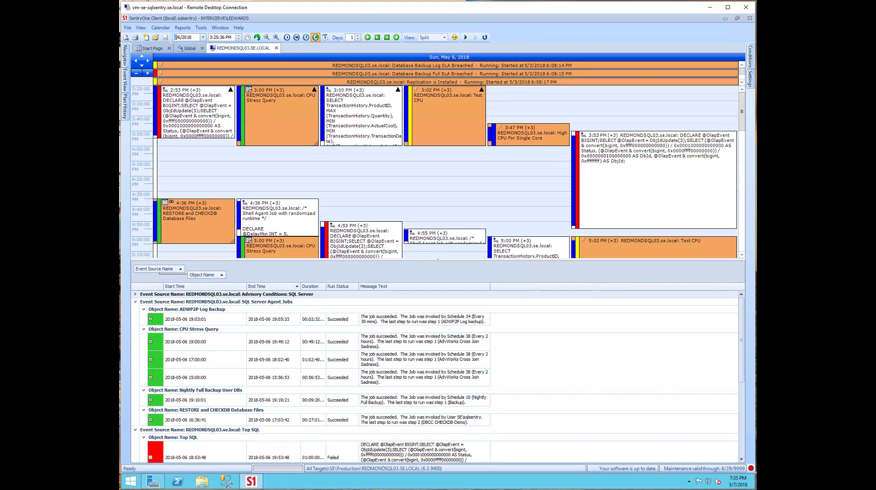
click(195, 345)
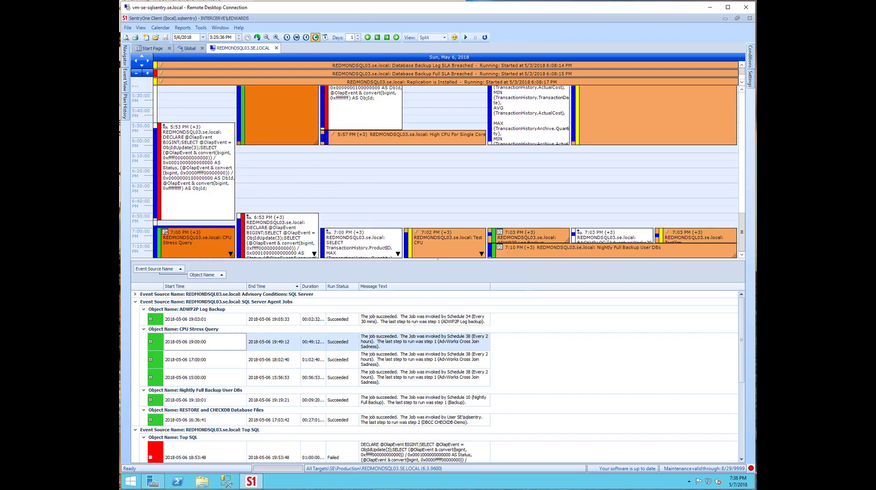
Return to Calendar view and keep the Event View pane with its filter options pinned open.
click(444, 38)
click(429, 45)
click(125, 80)
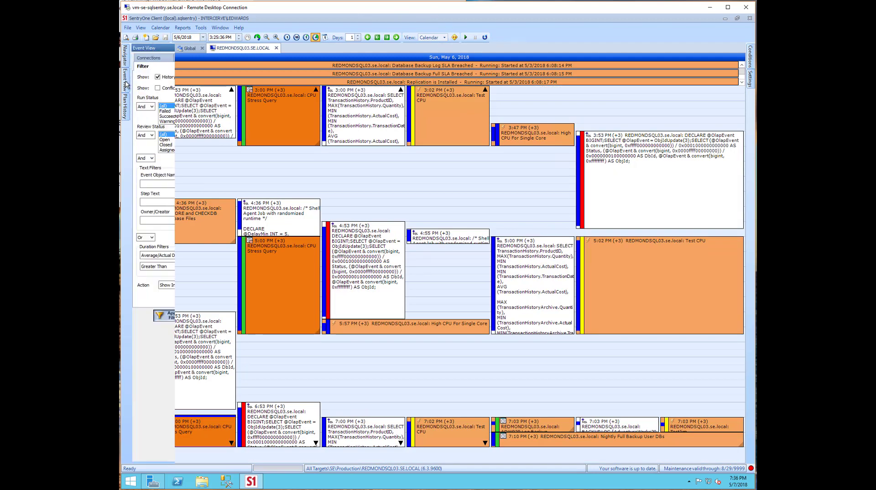
click(243, 48)
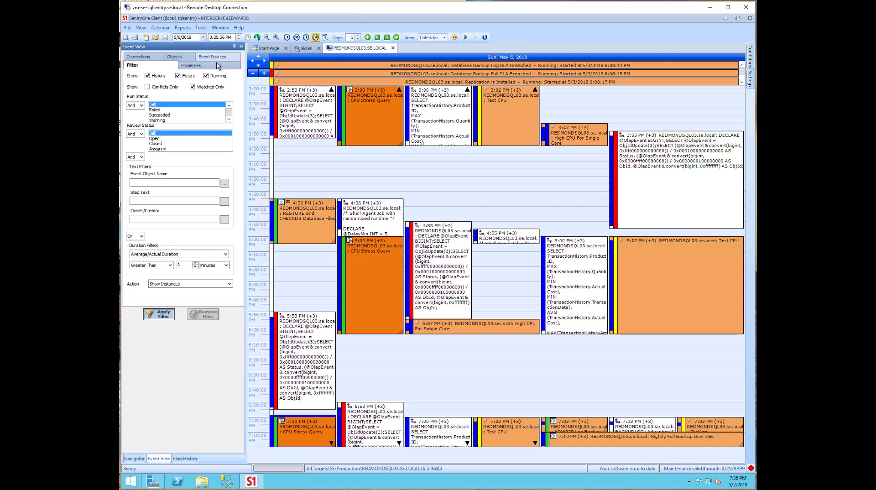
Filter the calendar to history events only, excluding running and future ones, with the Failed run status, and apply the filter.
click(206, 75)
click(177, 76)
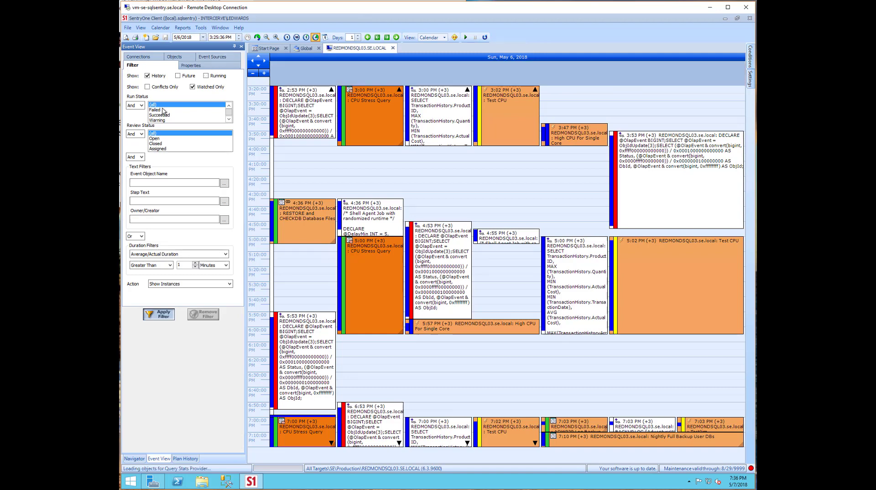
click(163, 110)
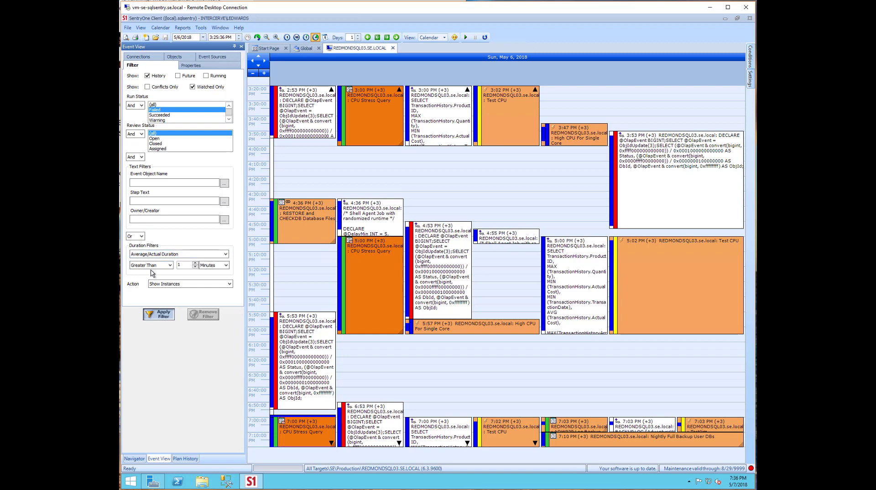
click(160, 316)
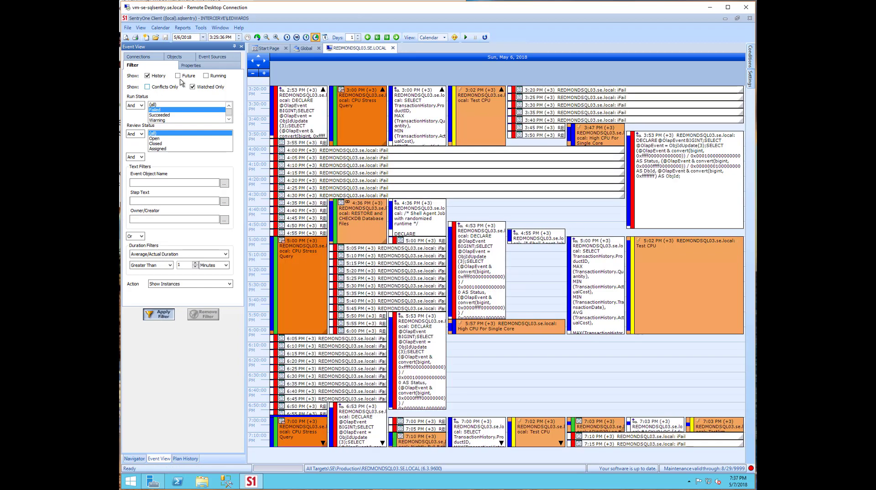
Set the default interval in the event view's properties to Ten Minute.
click(200, 68)
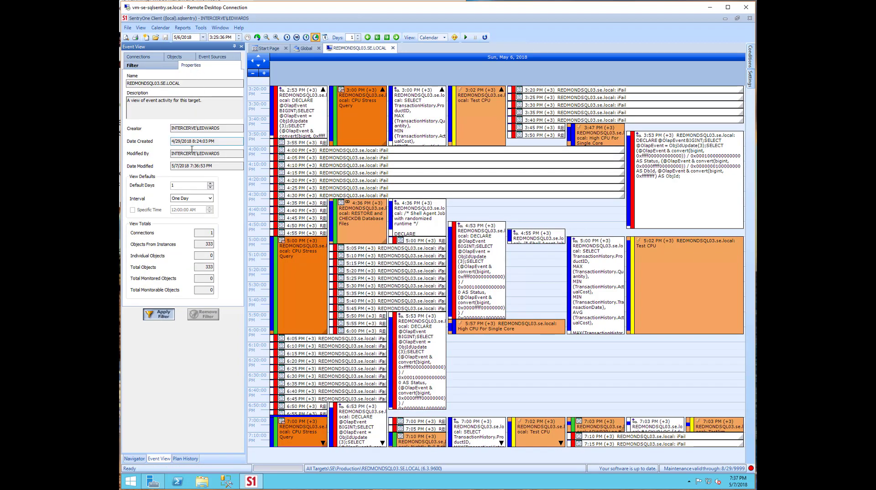
click(195, 201)
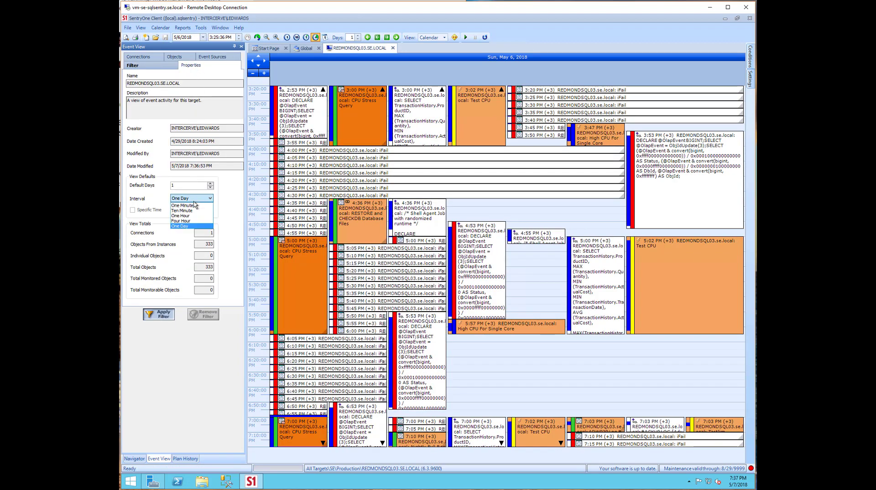
click(191, 212)
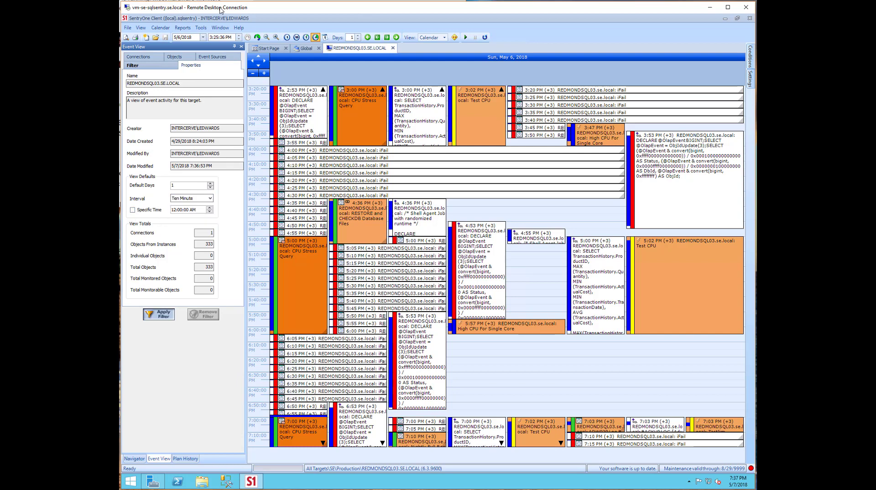
Limit the event sources to SQL Server Agent Jobs only and apply the filter.
click(212, 58)
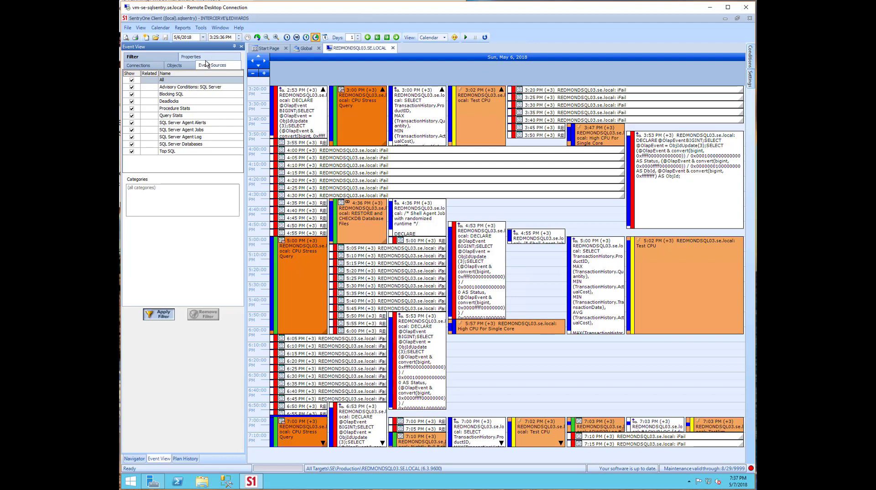
click(132, 80)
click(132, 130)
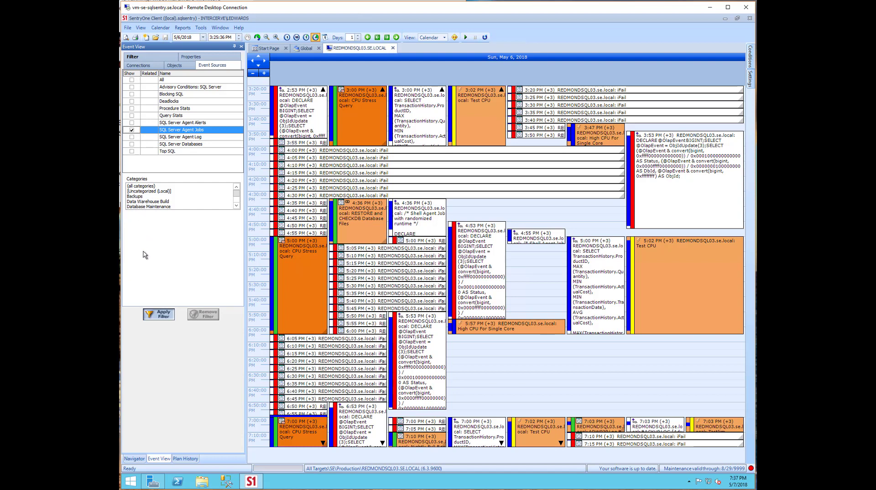
click(162, 317)
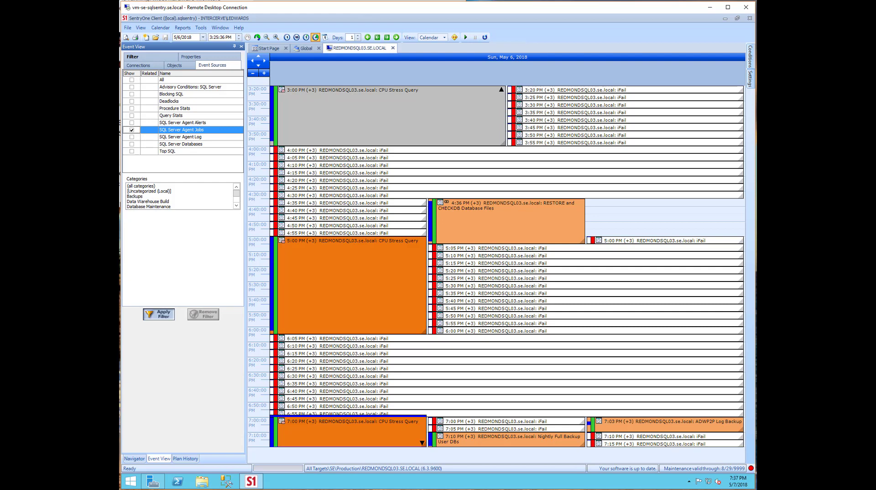
Save the current view as a public view named "event calendar test".
click(127, 28)
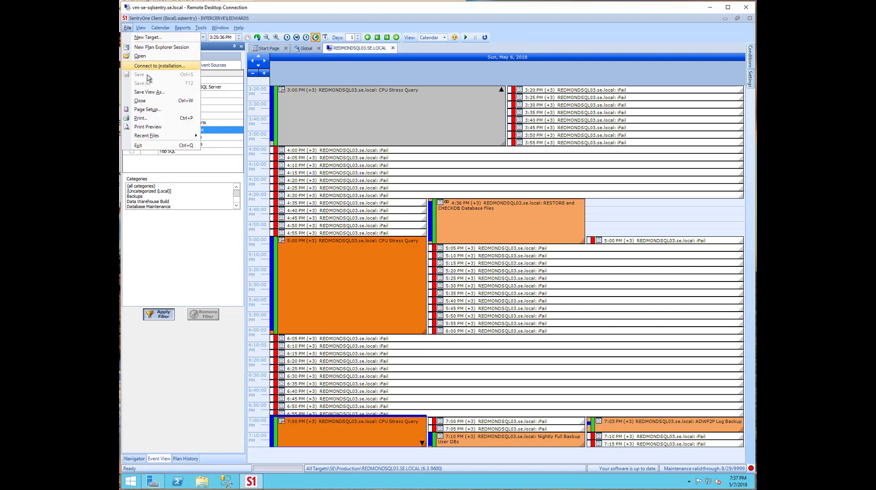
click(151, 92)
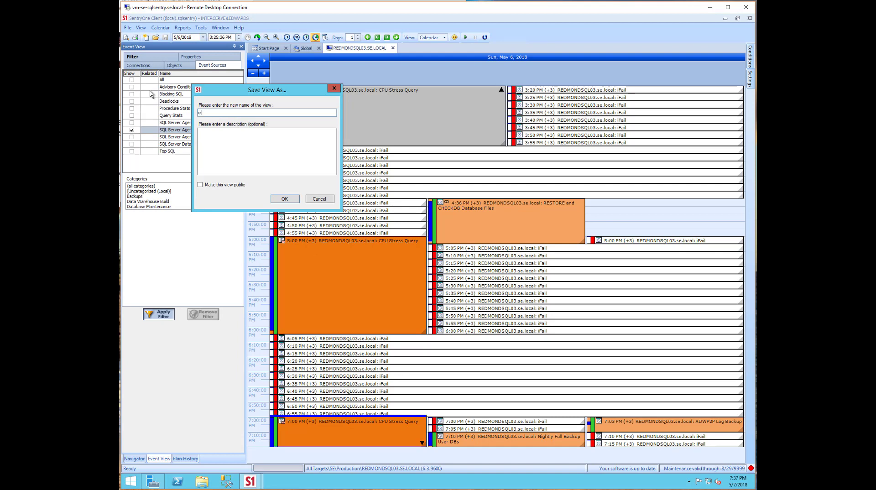
text(vent calendar test)
click(199, 184)
click(284, 200)
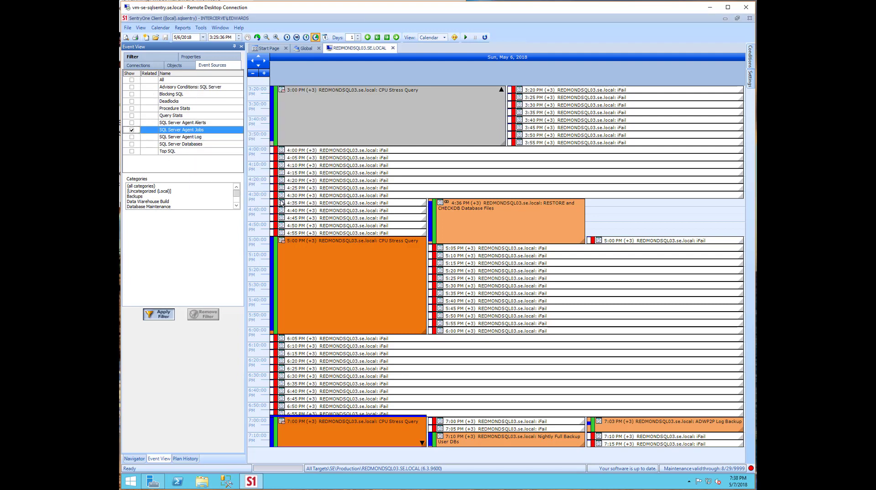
Locate and select the "event calendar test" view among the shared event calendars in the Navigator.
click(129, 459)
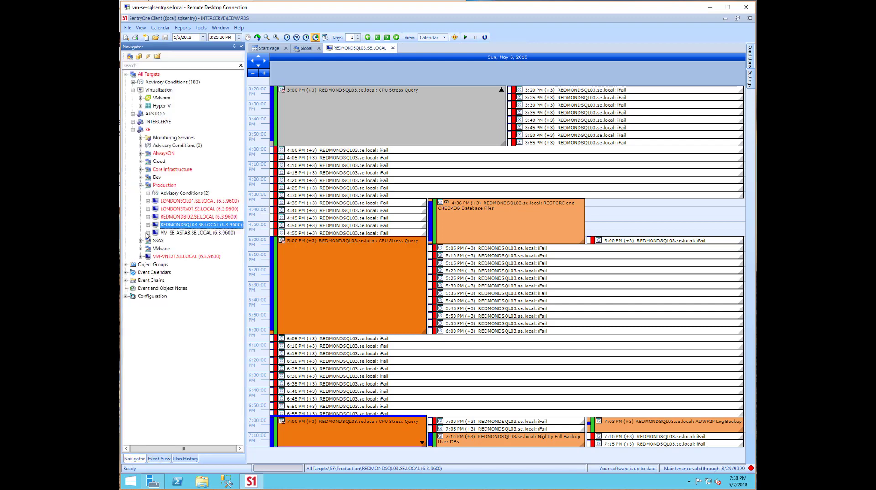
click(126, 272)
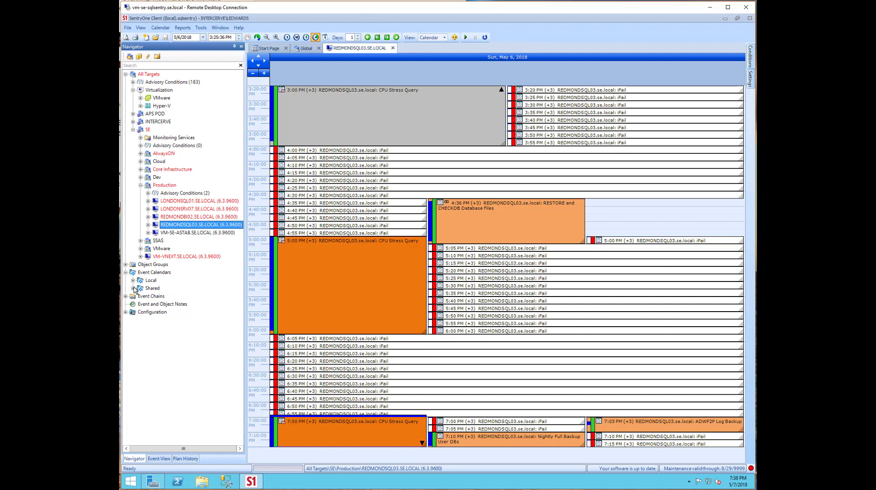
click(133, 288)
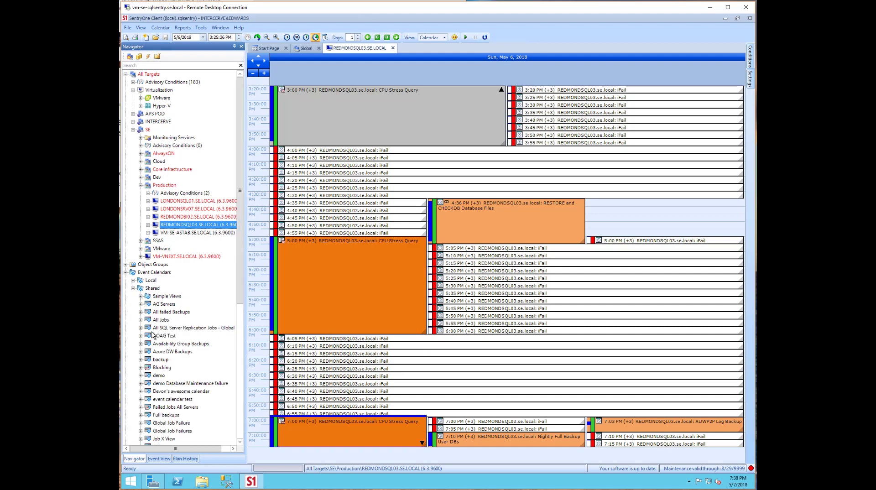
click(162, 400)
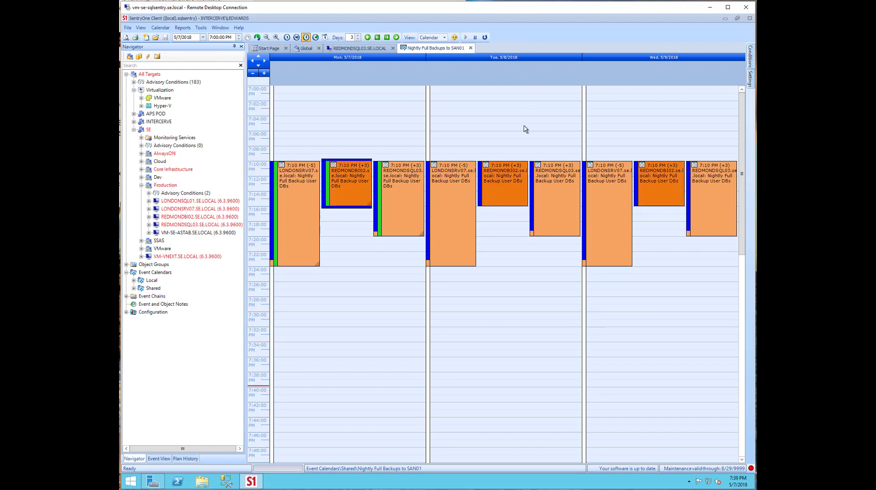
Move the REDMONDBI02 Nightly Full Backup User DBs event on 5/8/2018 to start at 7:26 PM and confirm the schedule change.
click(506, 179)
drag(507, 179, 510, 302)
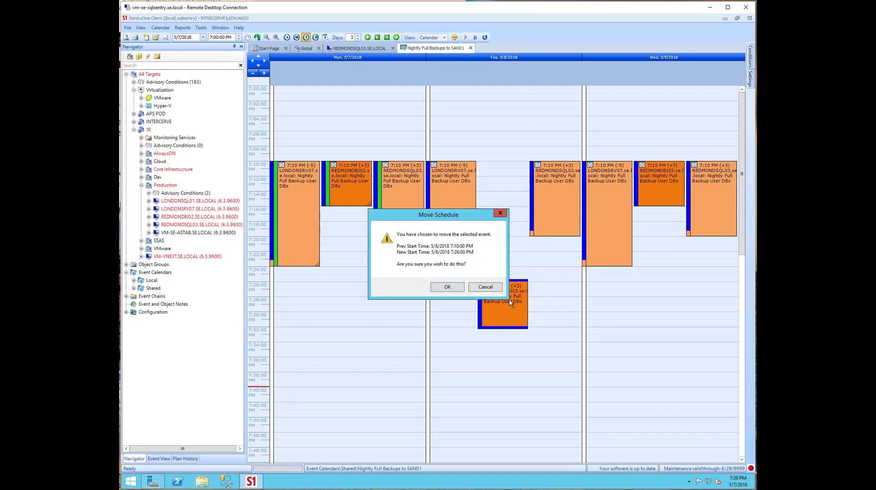
click(448, 287)
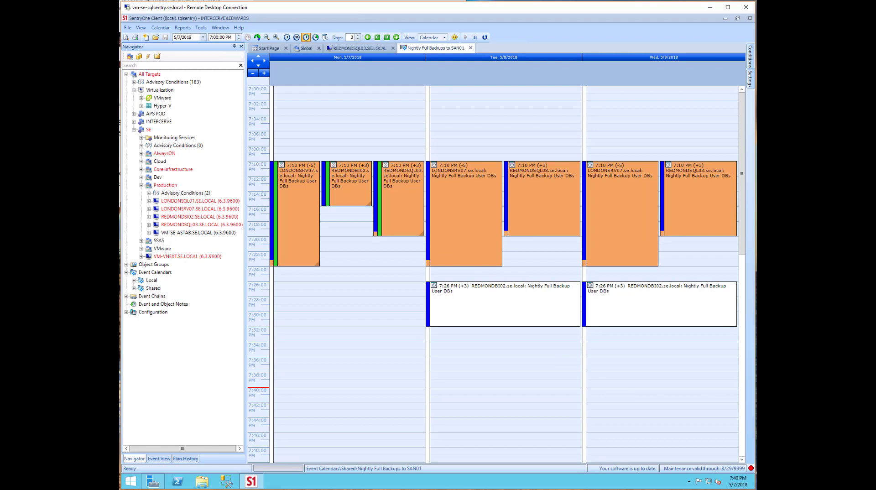
Open the schedule conflicts list, expand the LONDONSRV07 Nightly Full Backup User DBs conflicts, and select the 5/9/2018 instance.
click(455, 38)
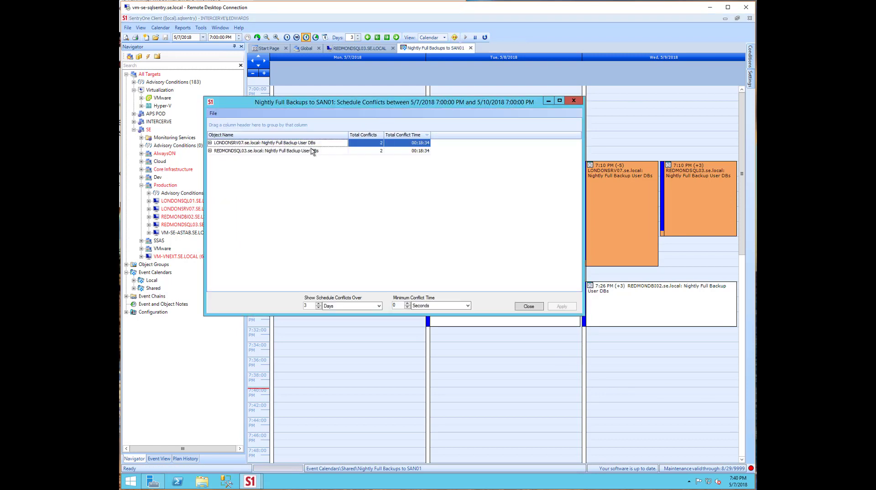
click(210, 143)
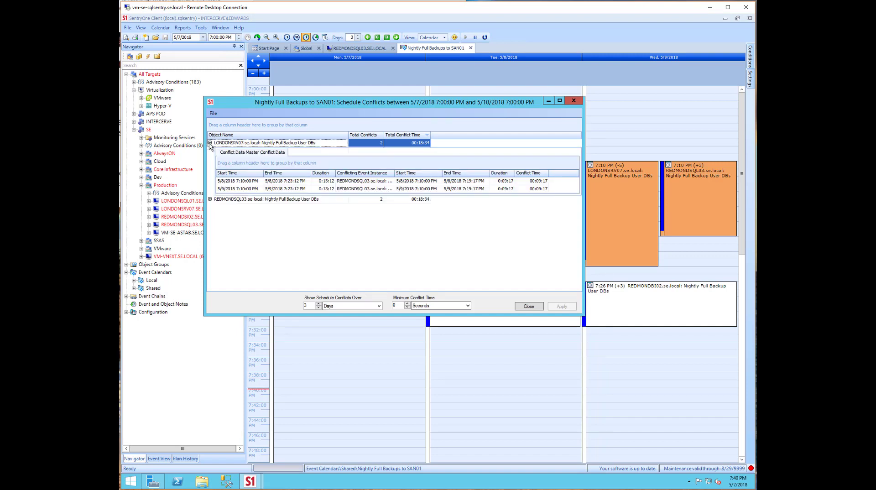
click(236, 192)
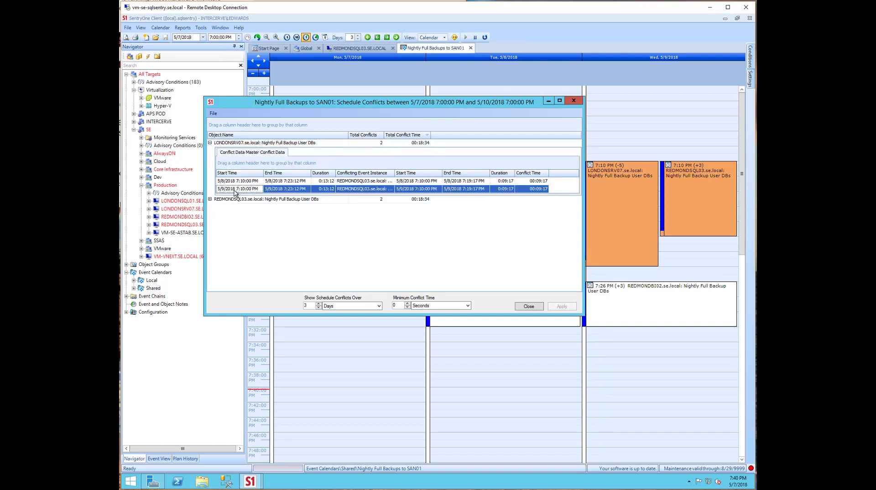